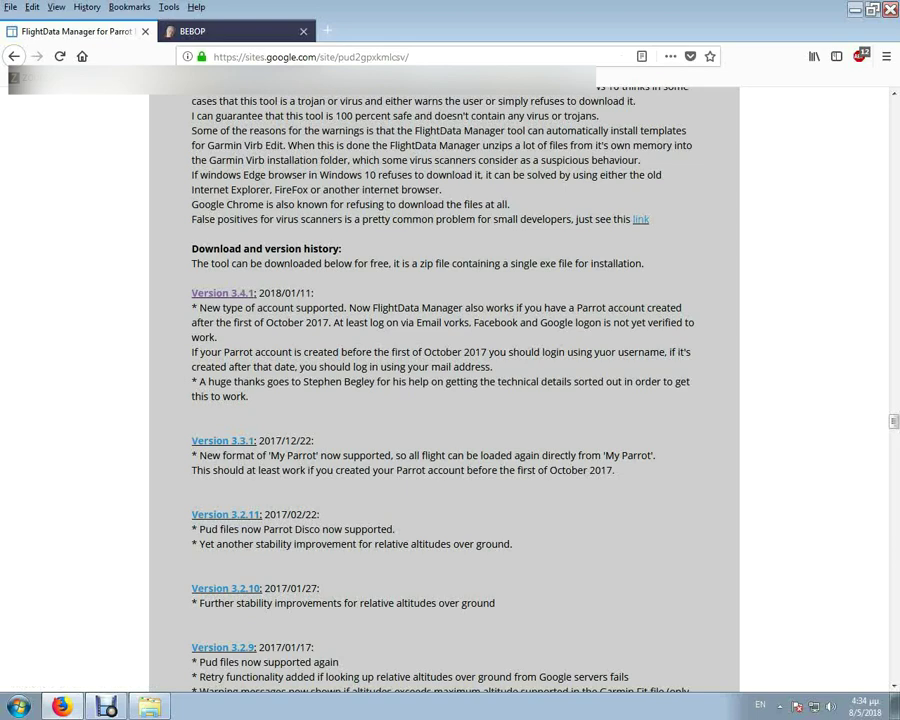
Look over the download pages for FlightData Manager 3.4.1 and the VIRB Edit for Windows versions
key("ctrl+Tab")
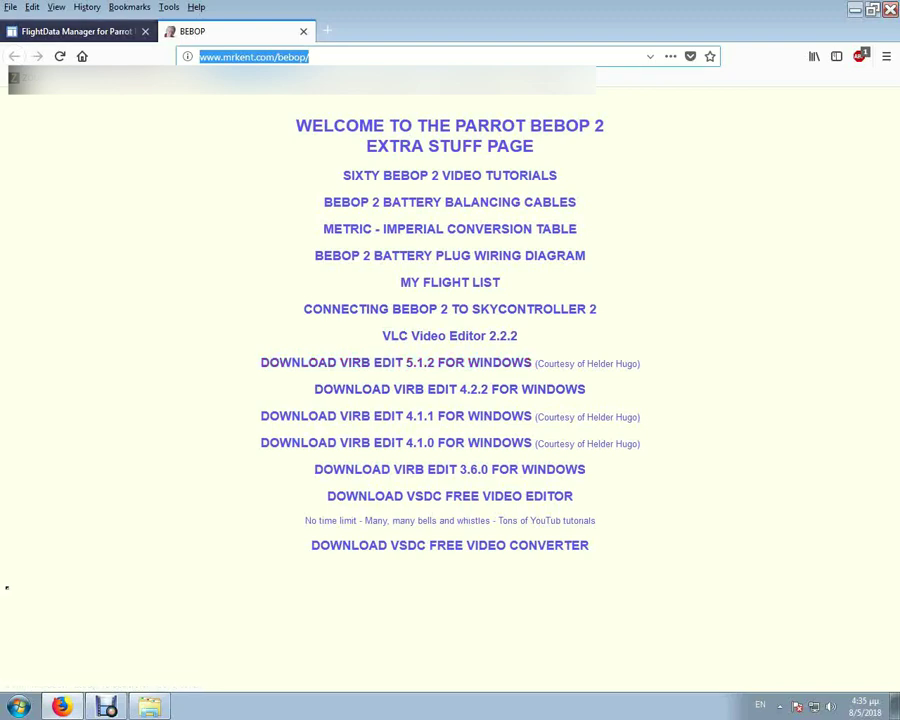
key("ctrl+shift+Tab")
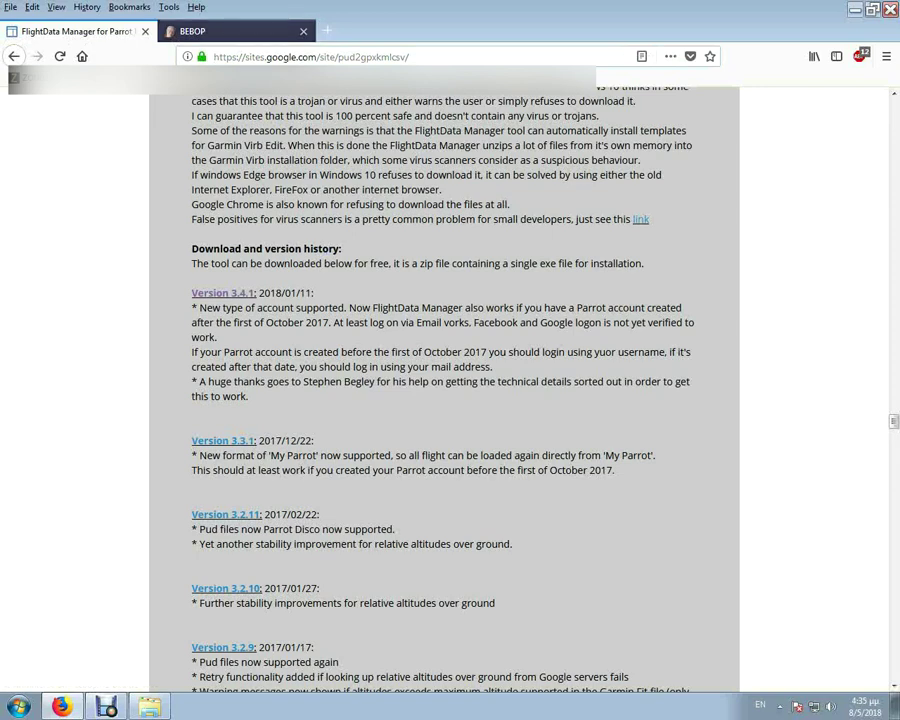
key("ctrl+Tab")
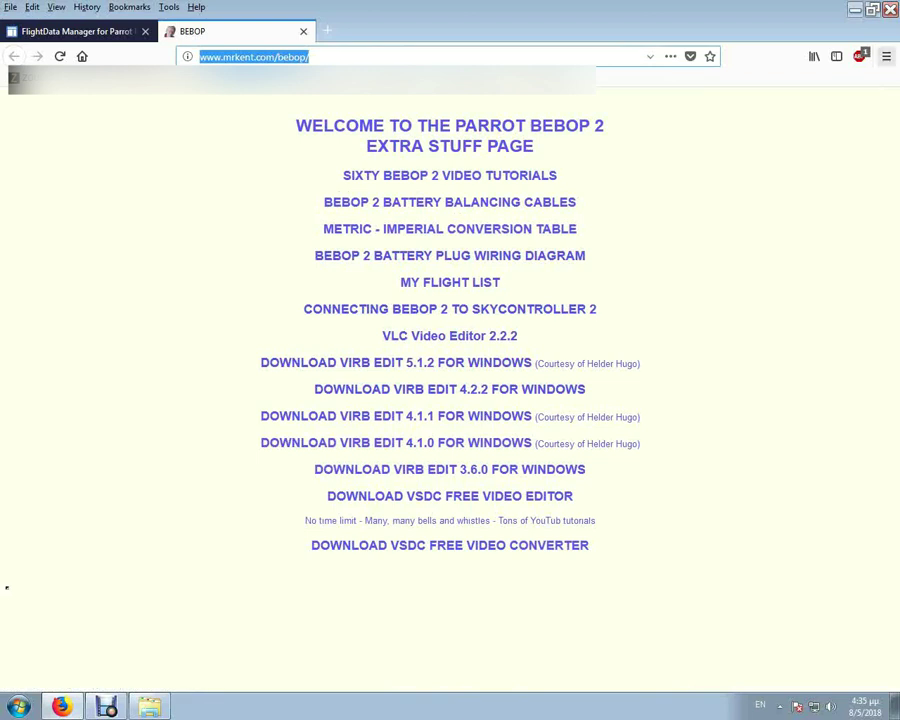
Switch to FlightData Manager and load the 03 May 2018 19:05:25 flight from Parrot Cloud
left_click(854, 9)
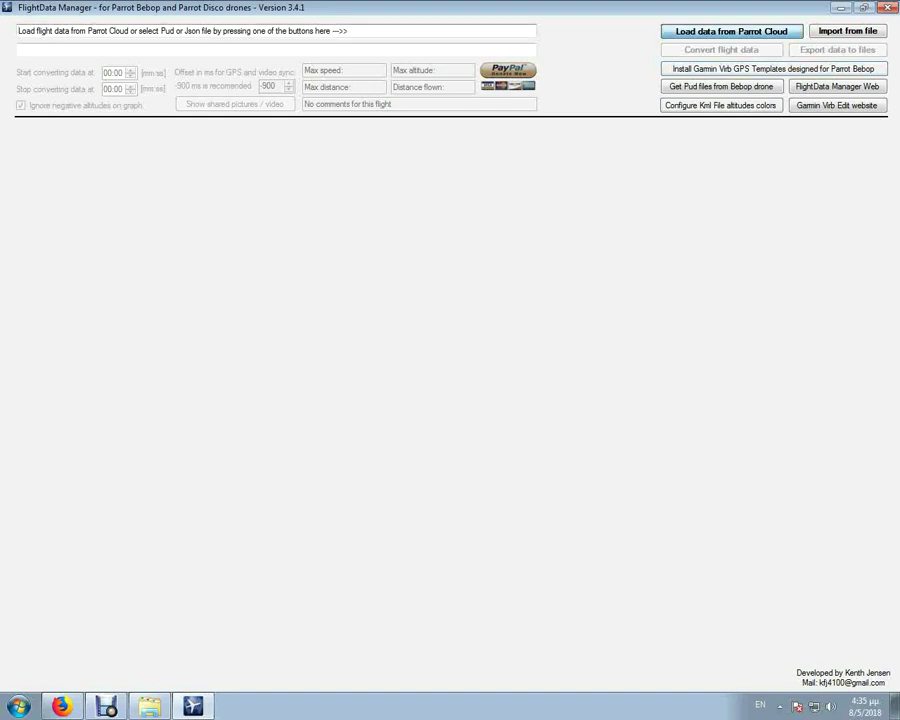
key("Return")
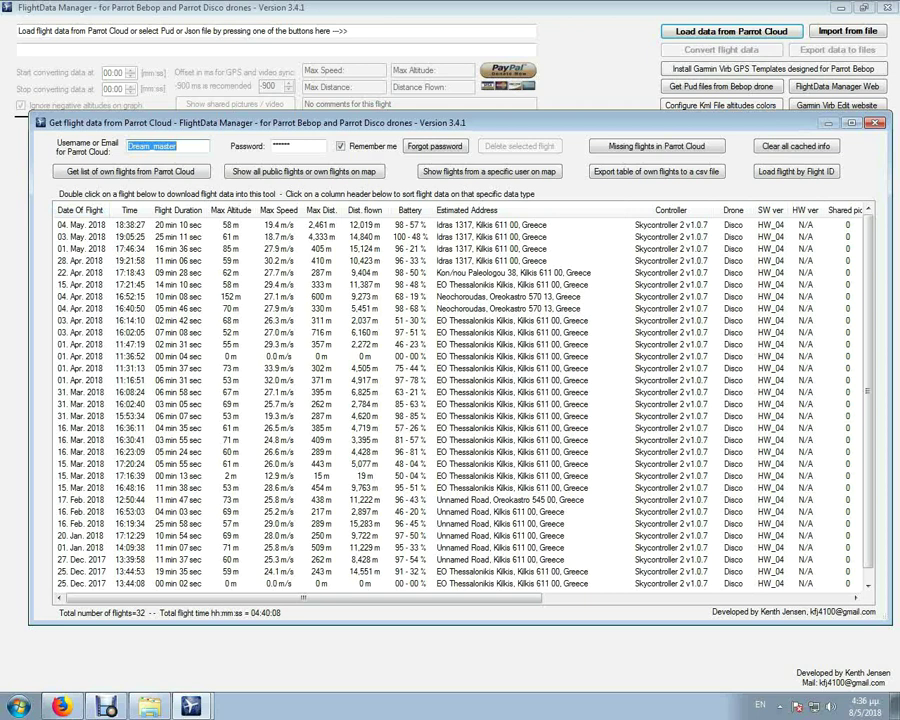
left_click(130, 236)
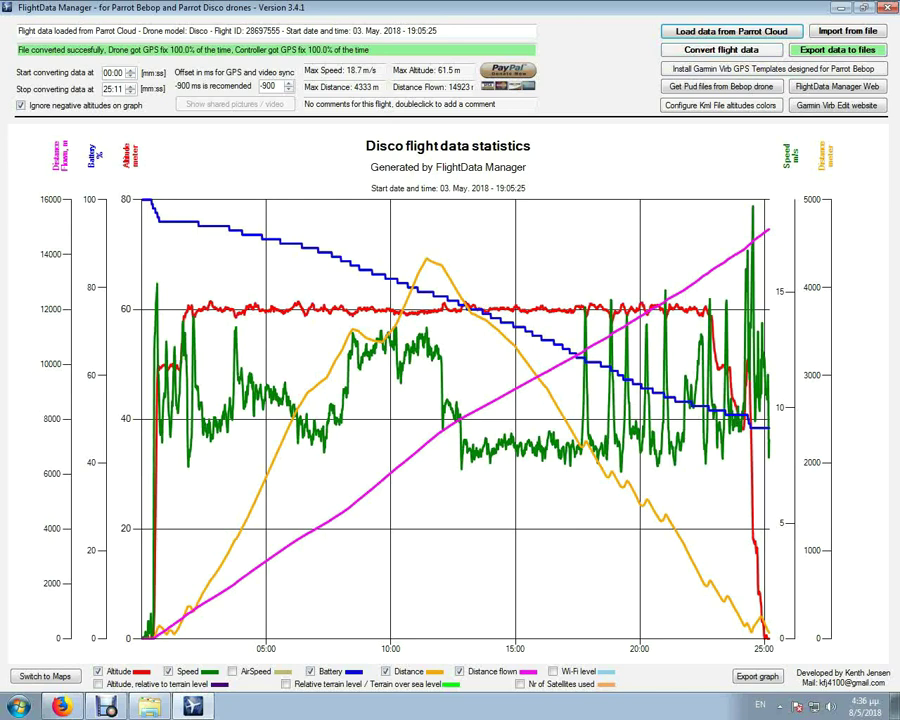
Export the flight data to the desktop folder test1 without opening the Kml file in Google Earth, and close FlightData Manager
left_click(837, 49)
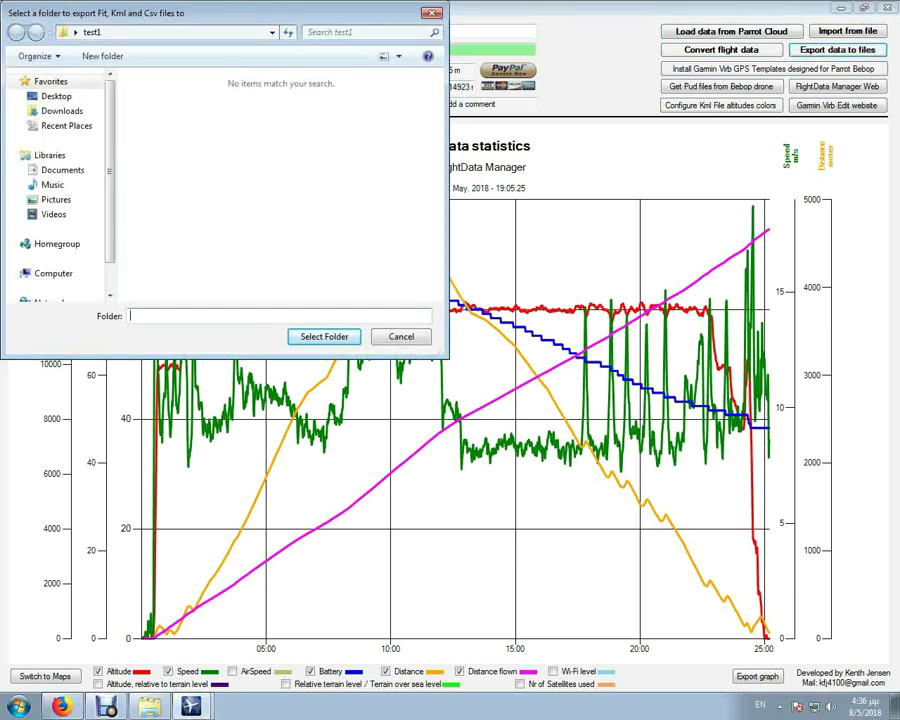
scroll(80, 200, "down", 1)
scroll(80, 200, "up", 1)
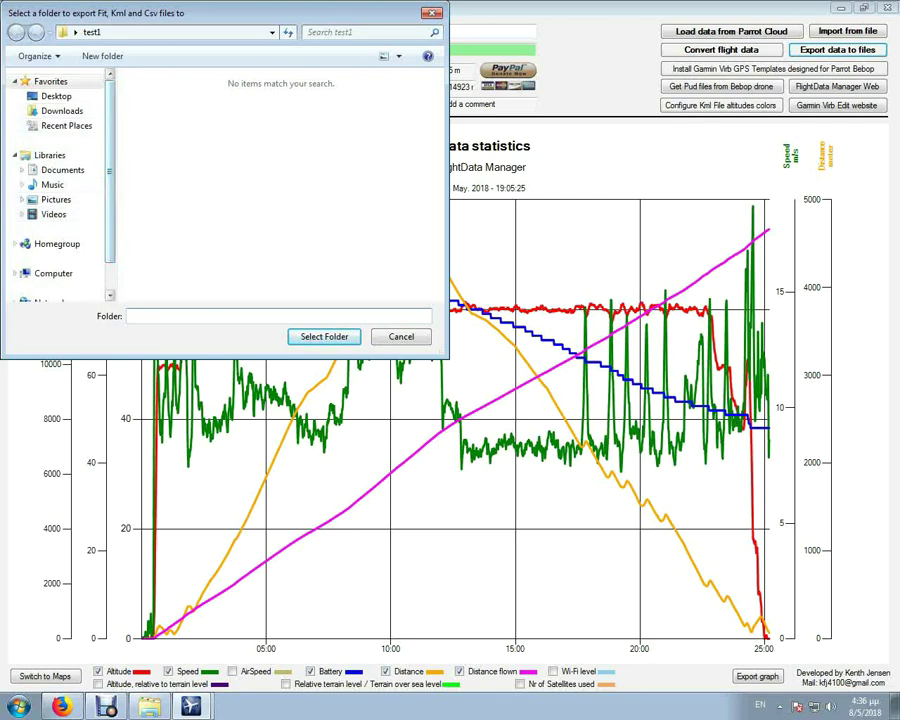
scroll(60, 190, "down", 1)
scroll(60, 190, "up", 1)
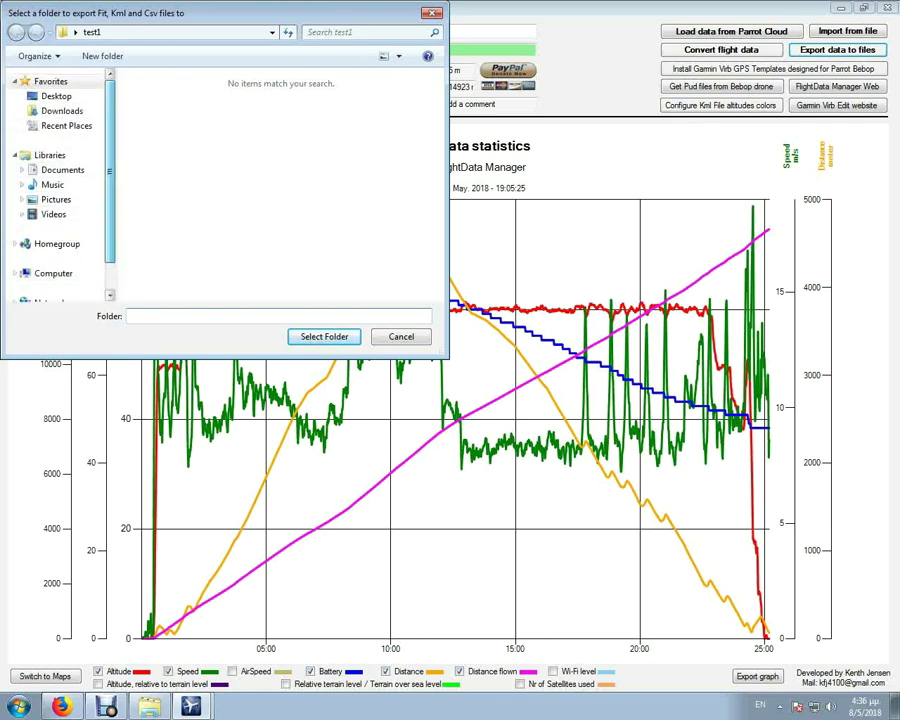
left_click(56, 96)
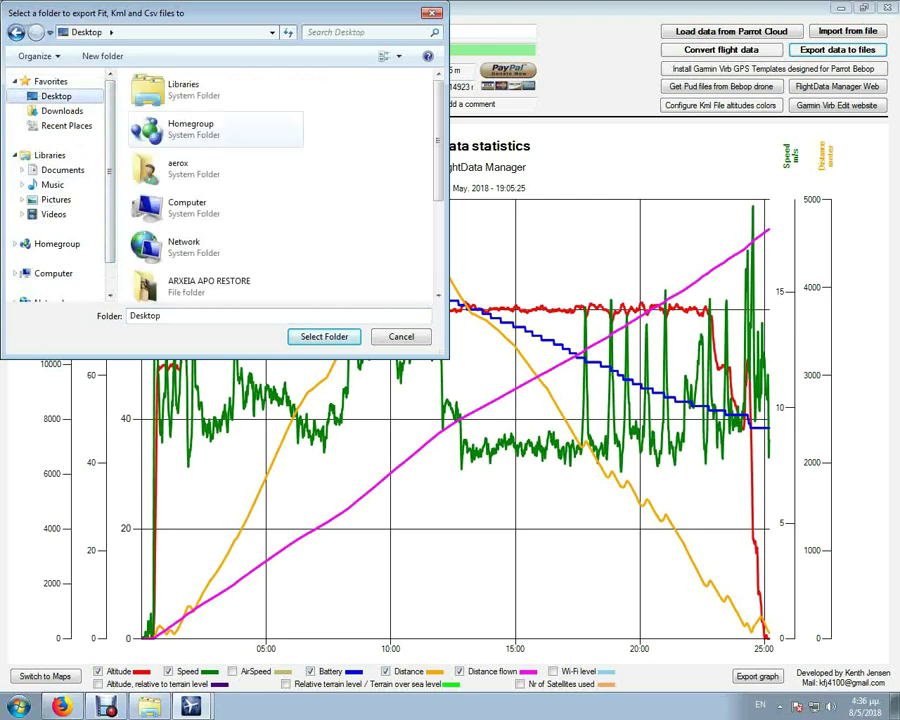
scroll(215, 180, "down", 3)
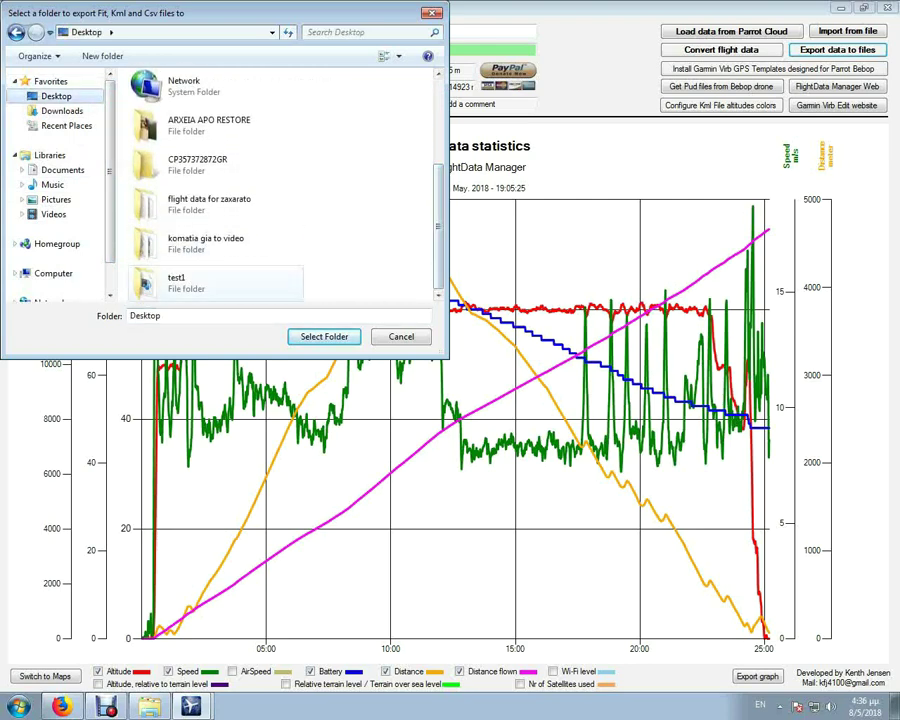
left_click(215, 283)
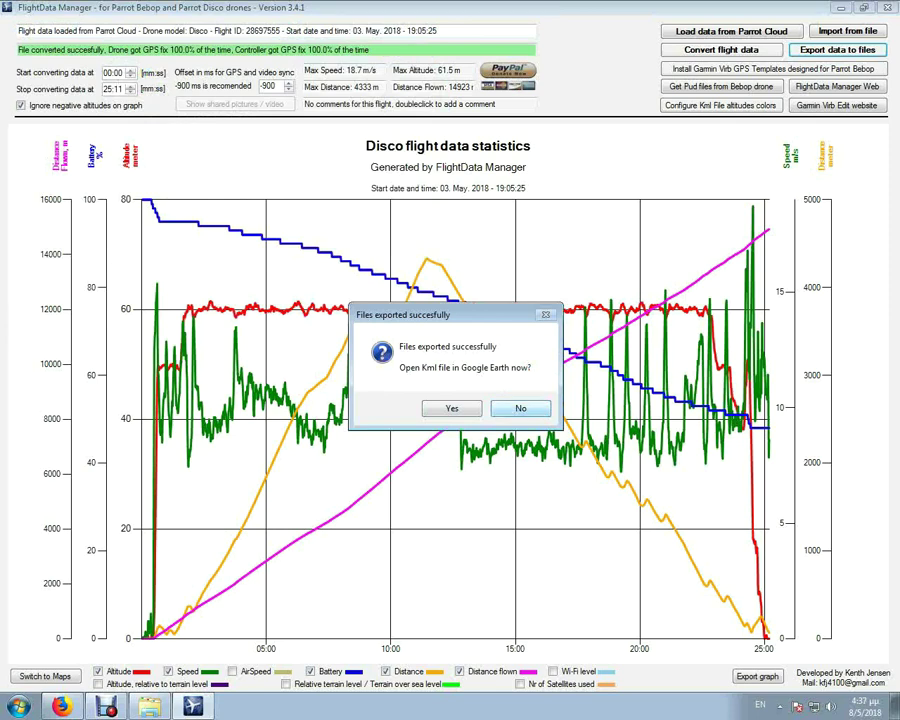
key("Return")
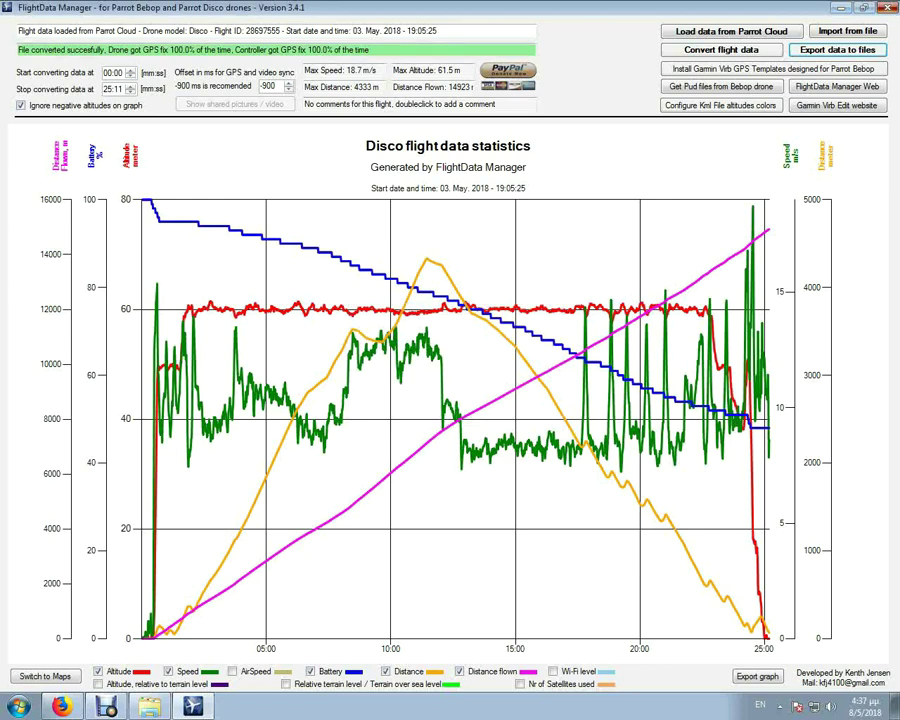
key("alt+F4")
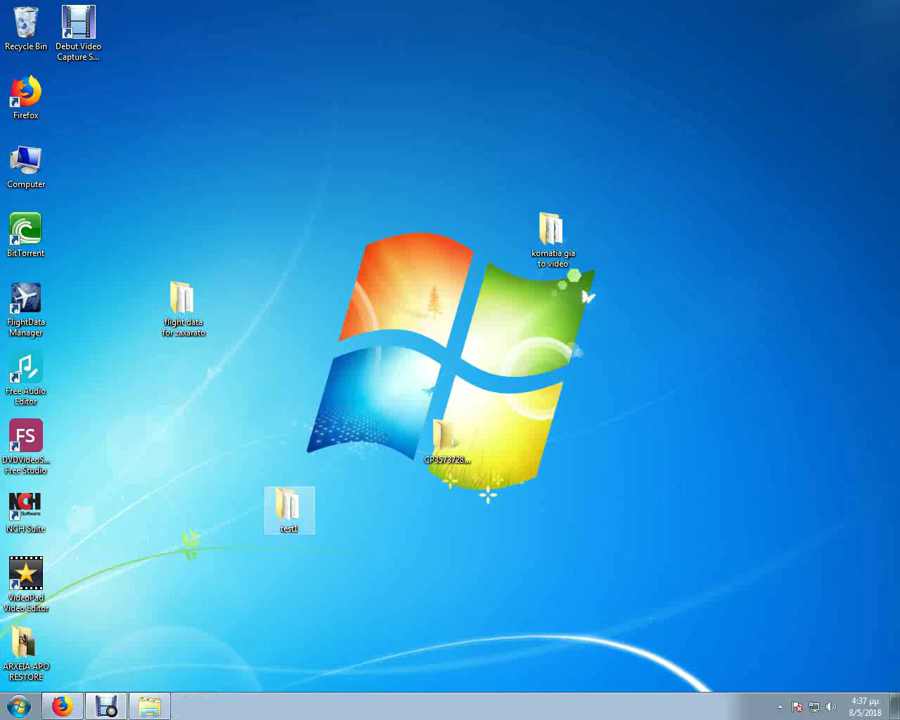
Examine the exported flight files in the desktop folder test1, comparing the CSV, Feet and Meters FIT files, and minimise the folder
double_click(288, 508)
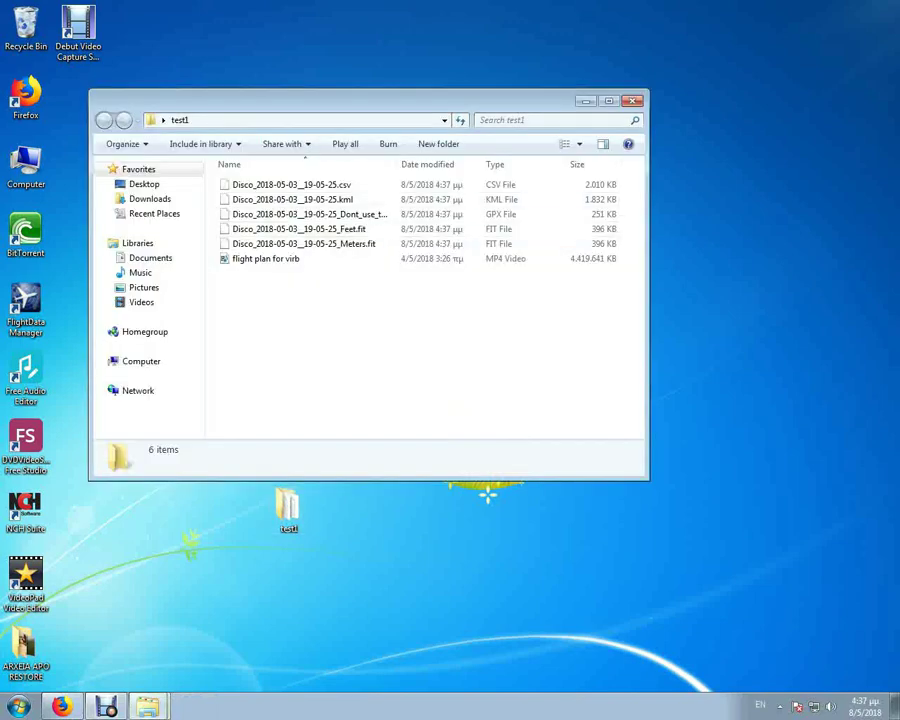
left_click(317, 262)
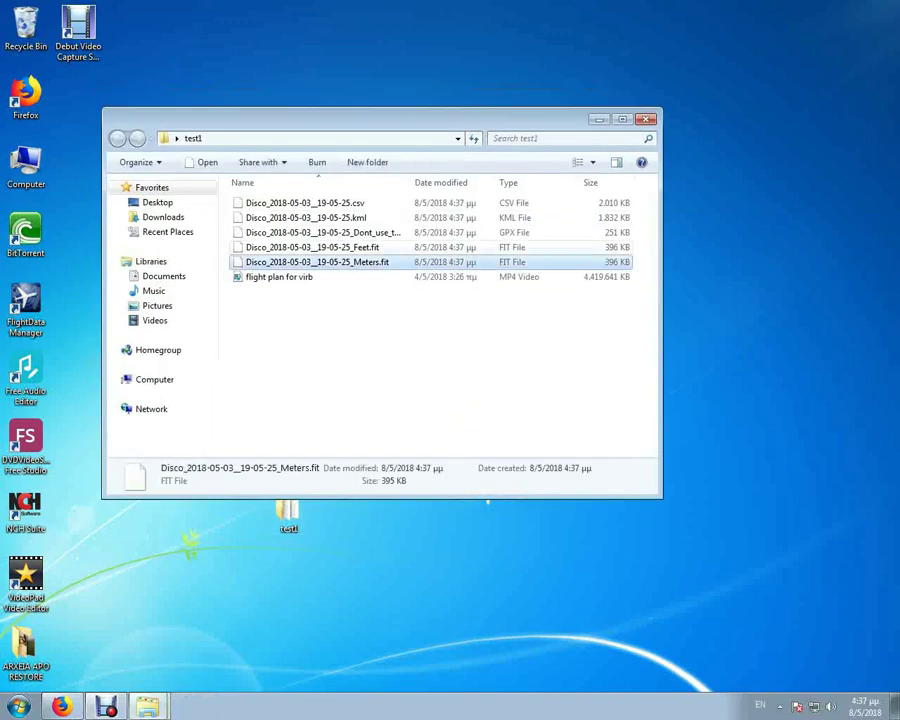
left_click(305, 203)
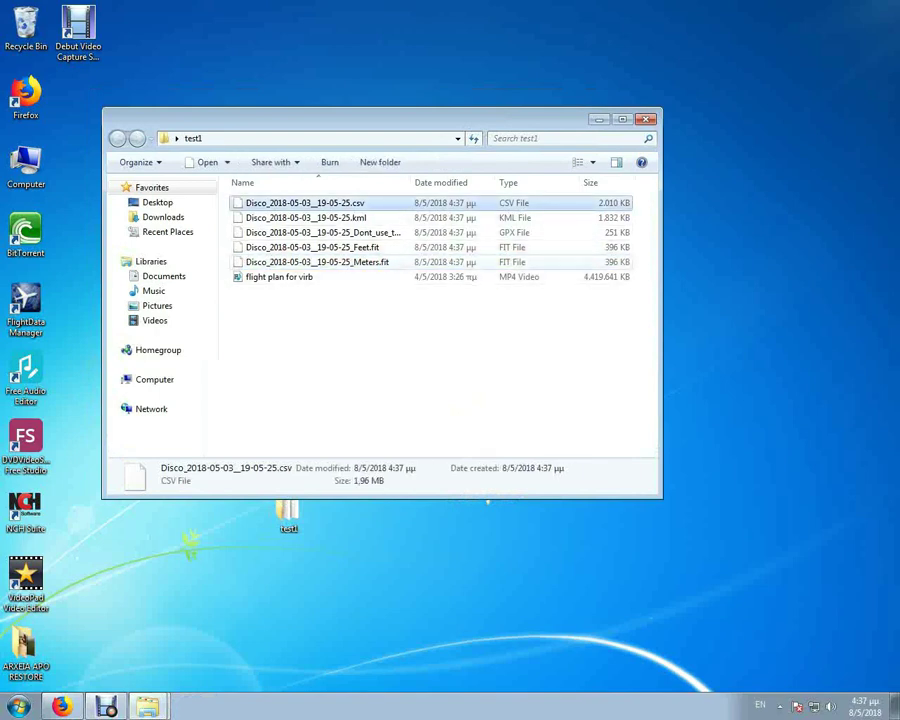
left_click(317, 262)
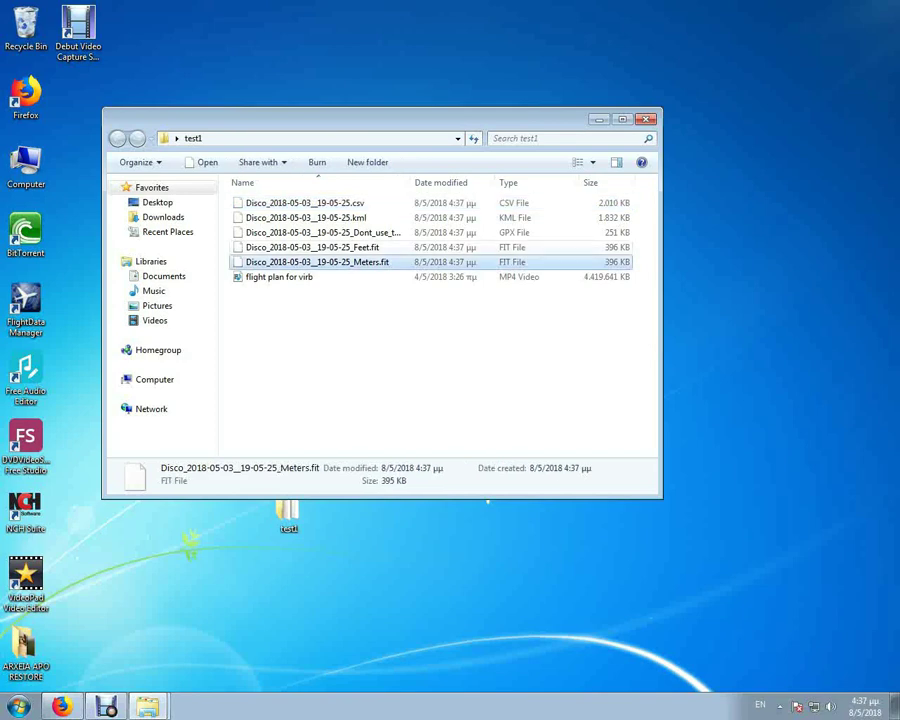
left_click(312, 247)
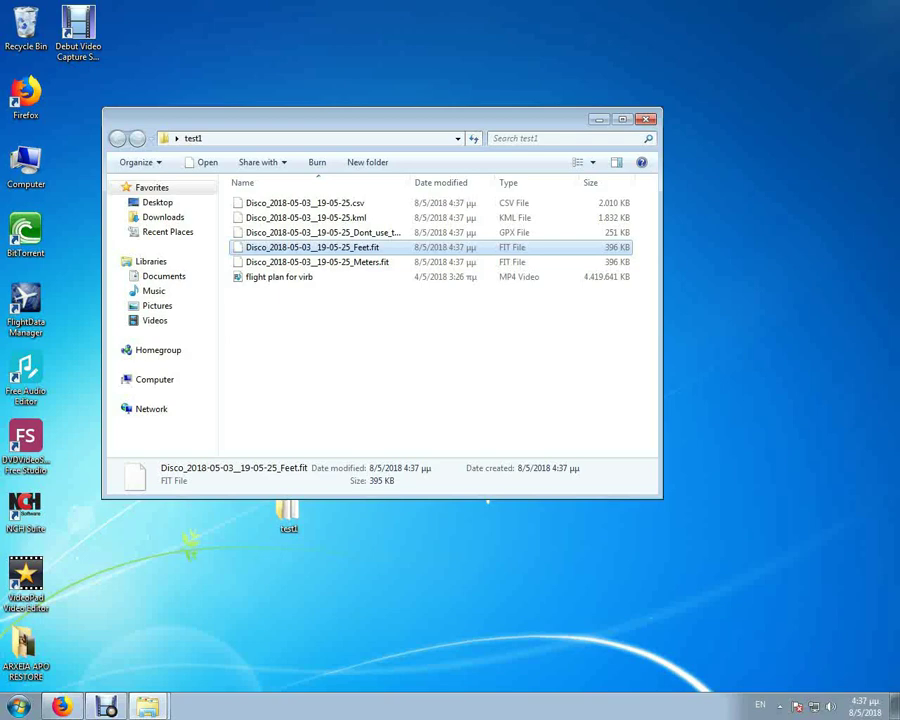
left_click(317, 262)
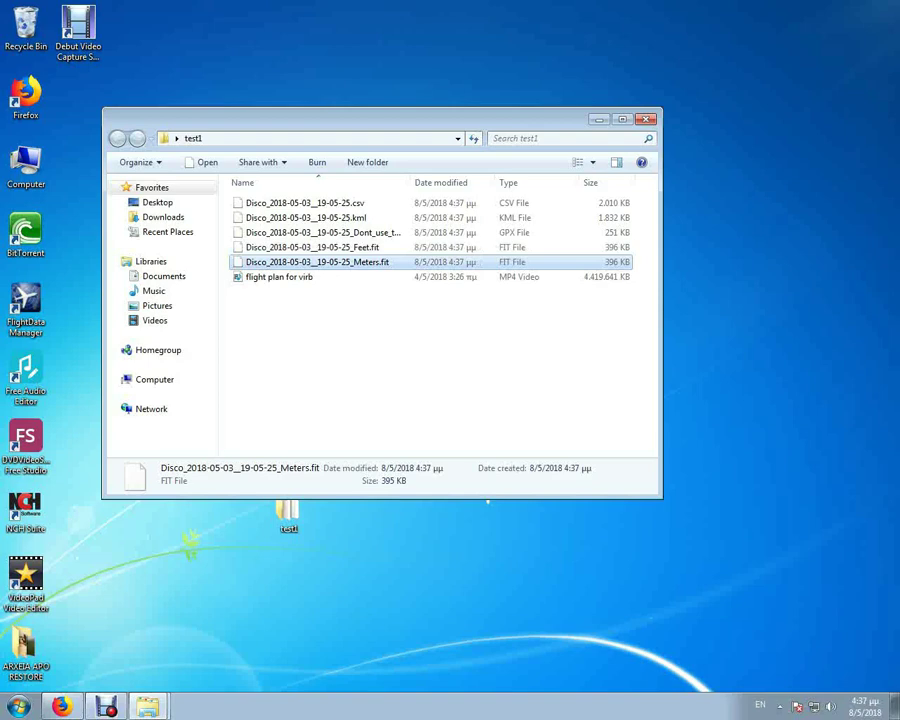
left_click(312, 247)
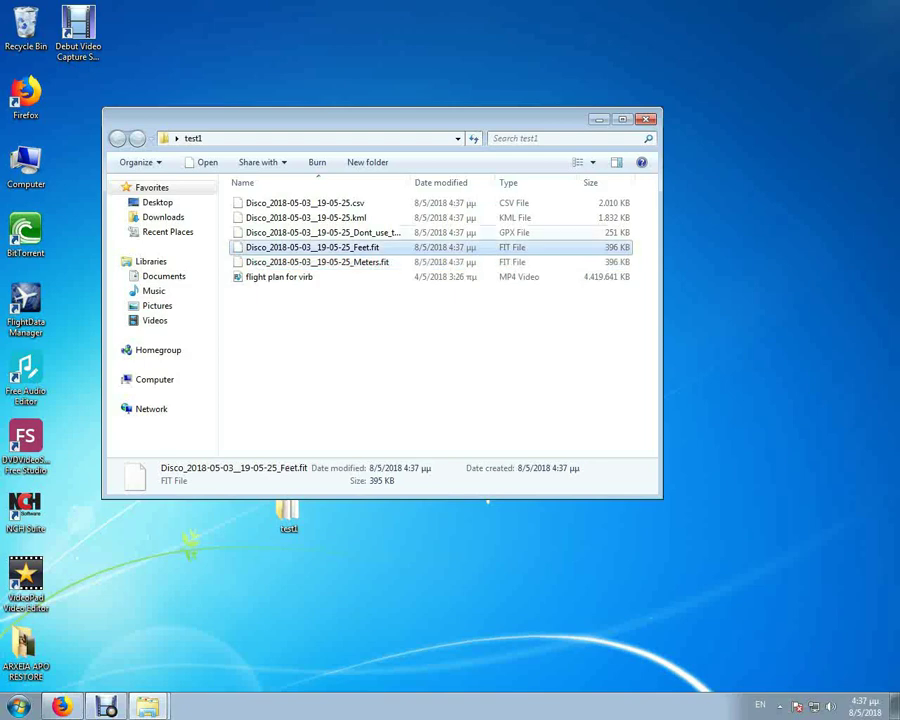
left_click(317, 262)
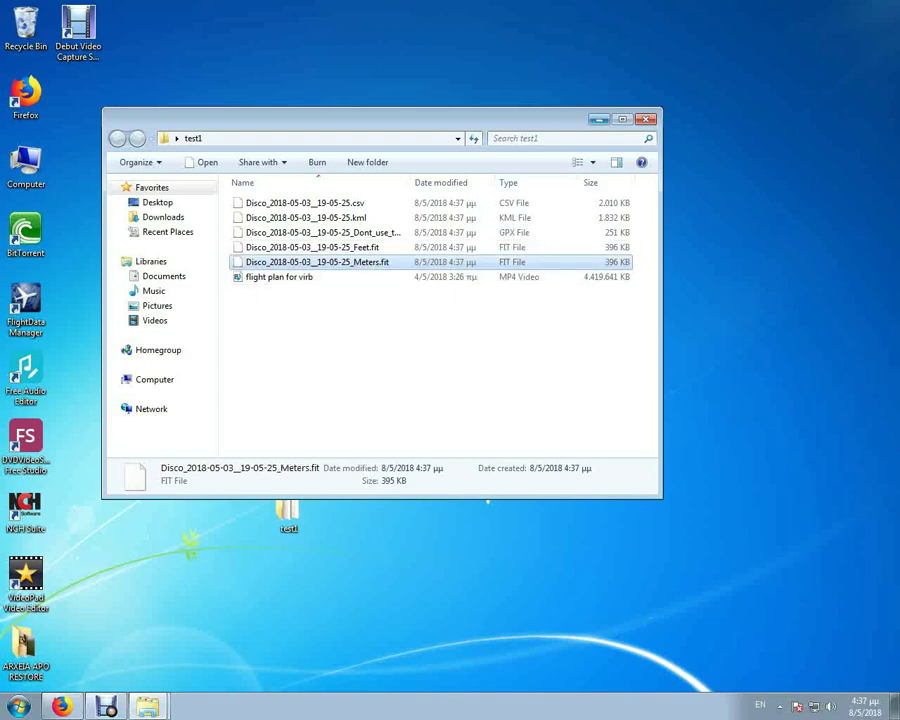
left_click(598, 119)
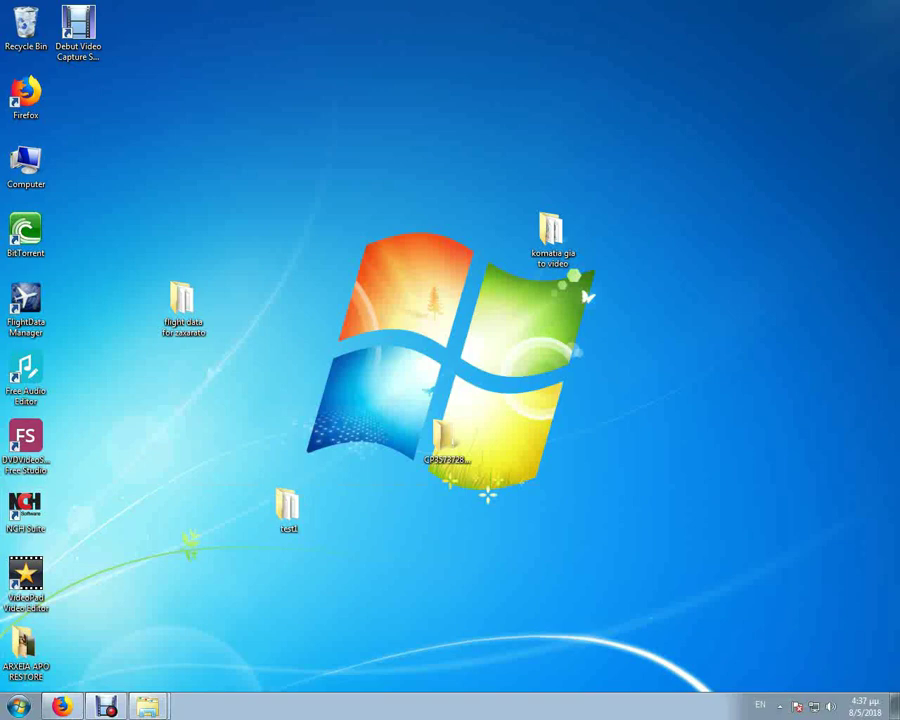
Search the installed programs for "virb" and launch VIRB Edit
left_click(18, 707)
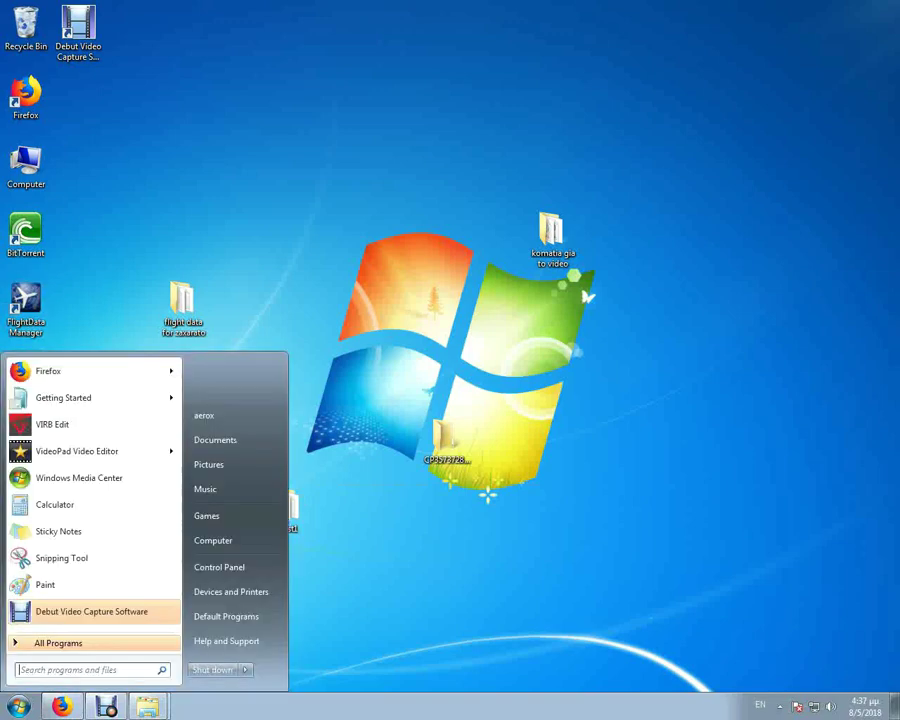
type("virb")
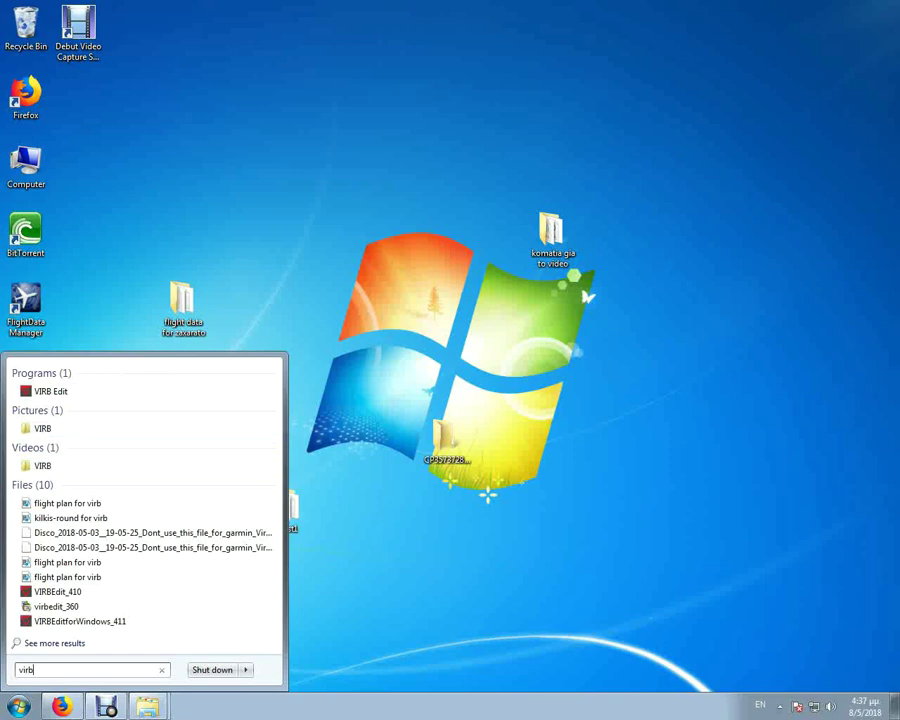
key("Escape")
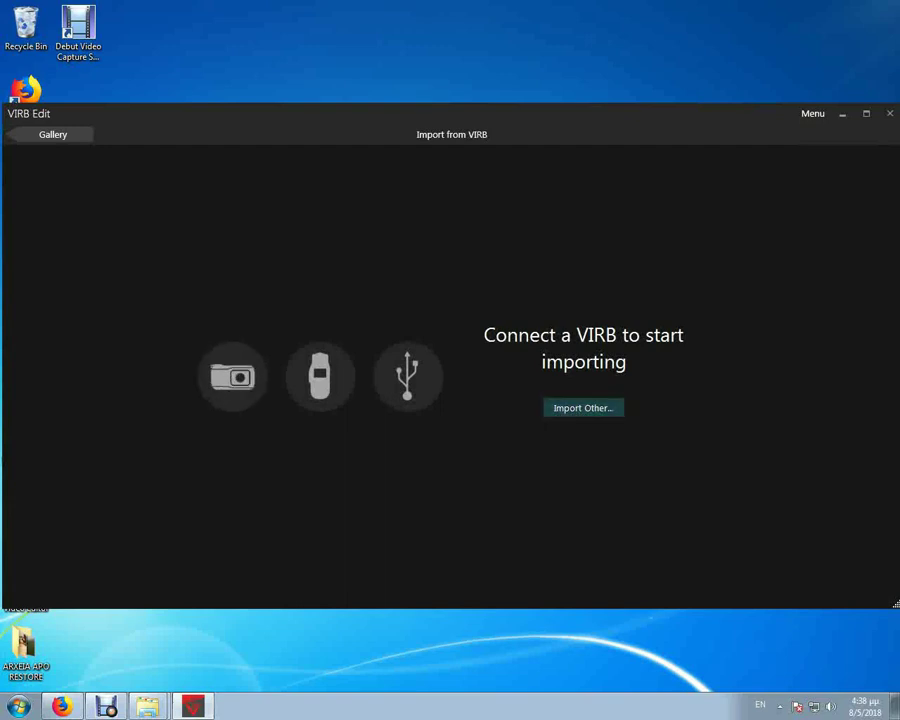
Import the clip "flight plan for virb" from the test1 folder with Import Only, postponing its optimization
key("Return")
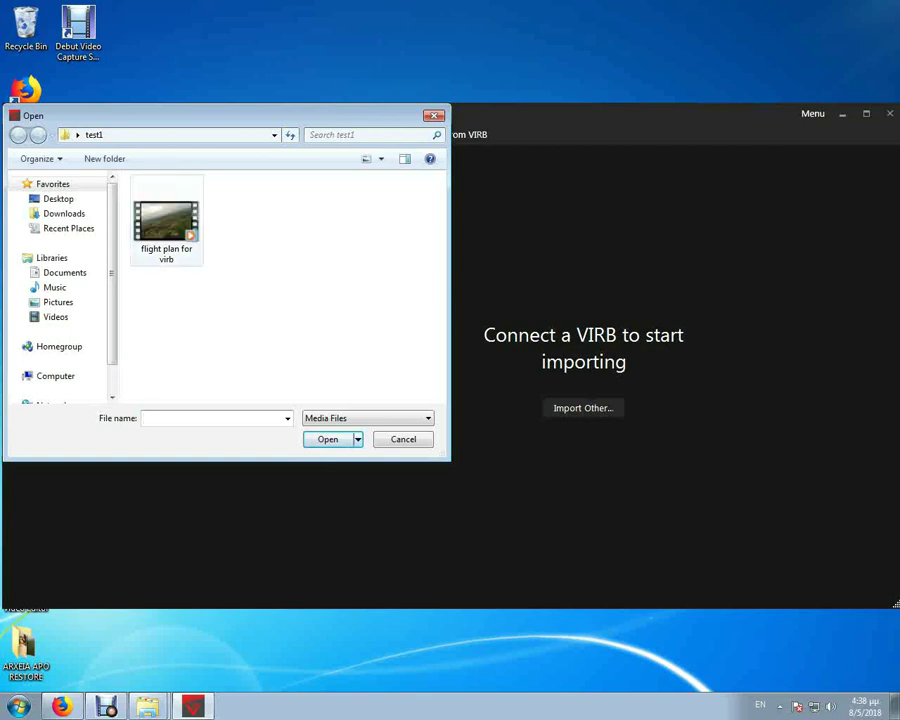
left_click(166, 220)
key("Return")
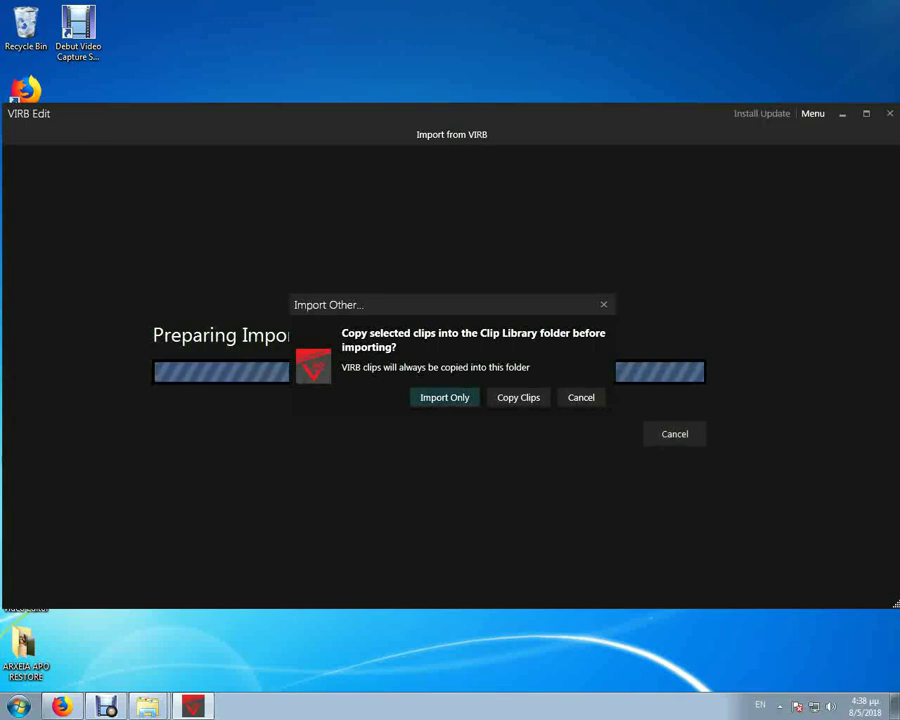
key("Return")
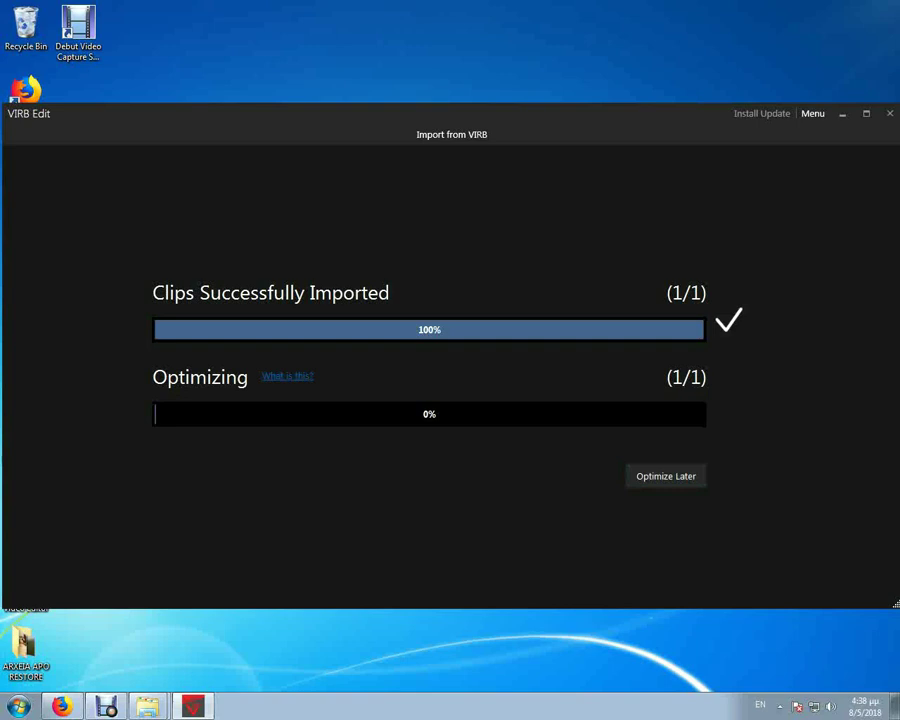
left_click(666, 476)
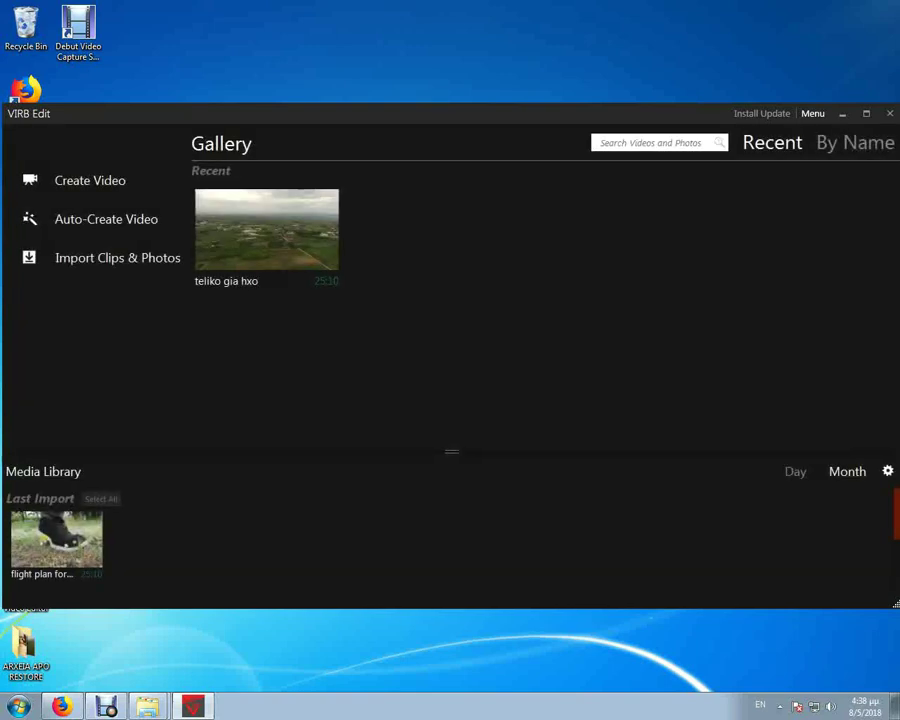
Create a new video named test1
mouse_move(266, 230)
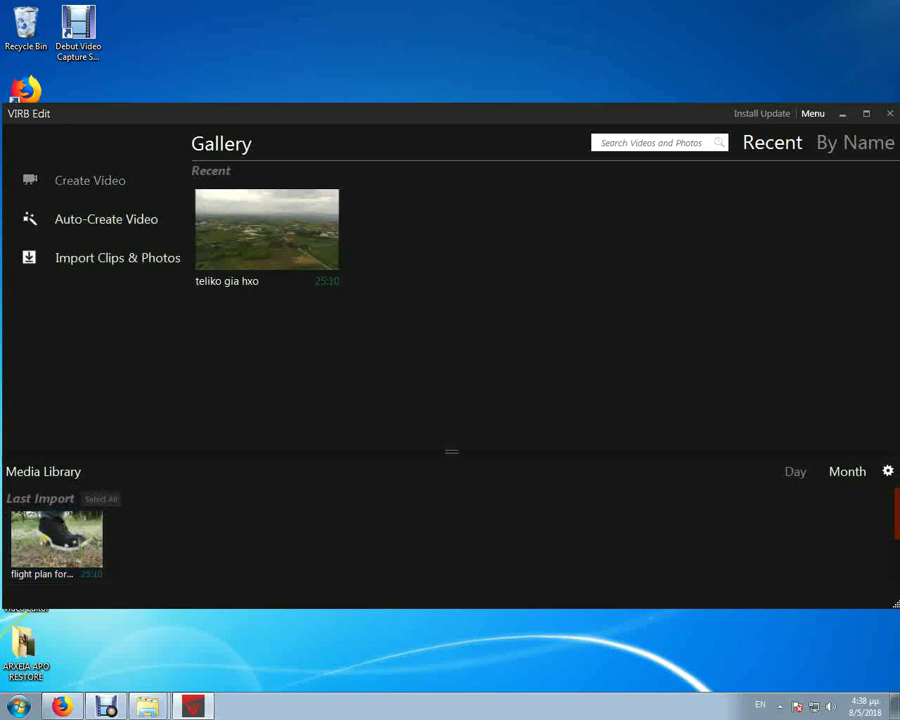
left_click(90, 180)
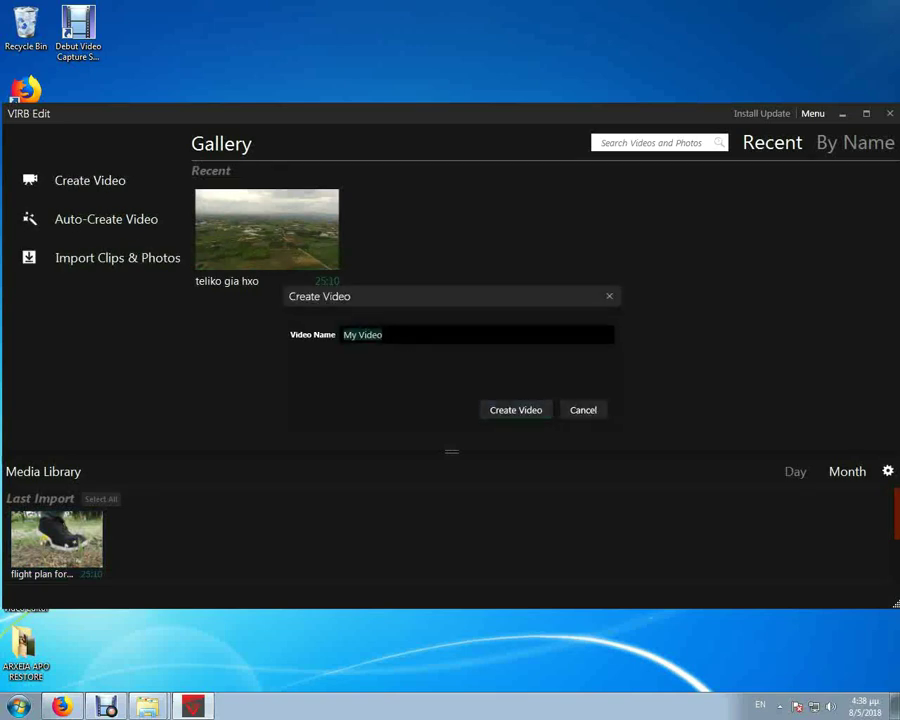
type("test1")
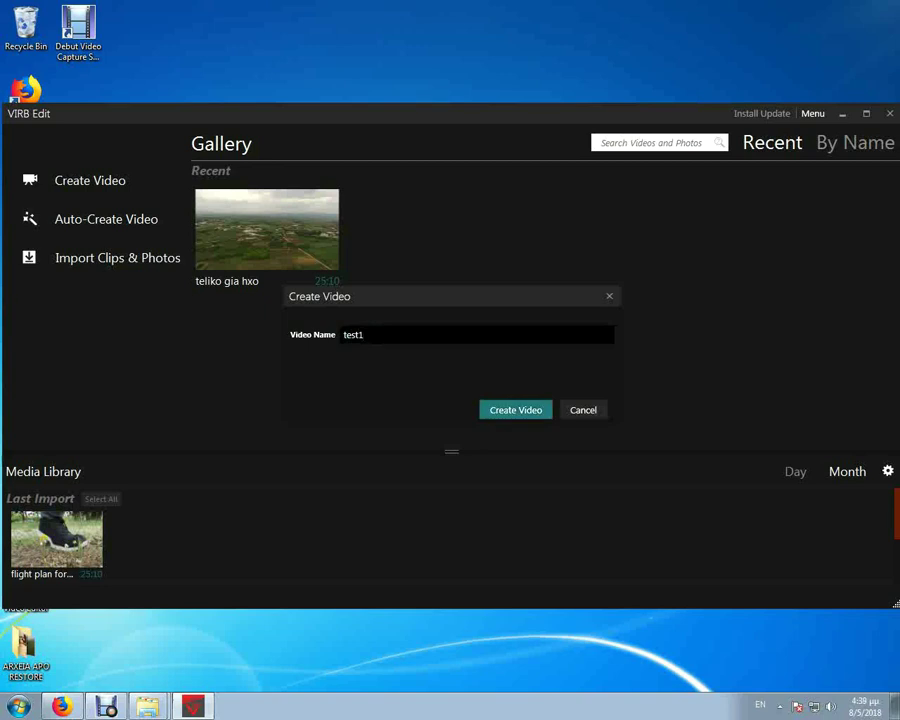
key("Return")
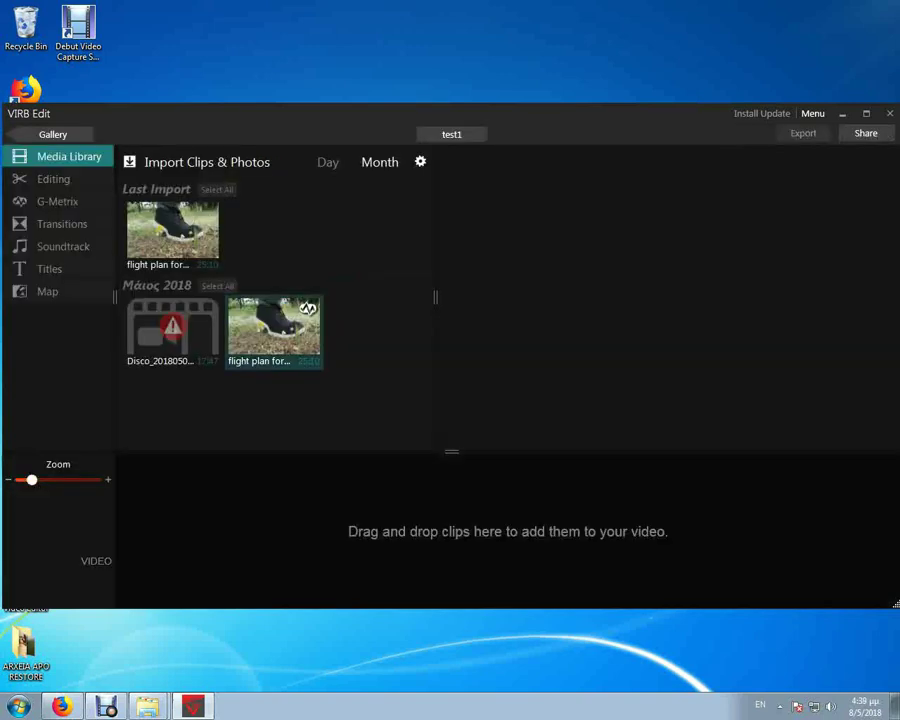
Add the last imported "flight plan for virb" clip to the video timeline, declining clip optimization for now
left_click(172, 230)
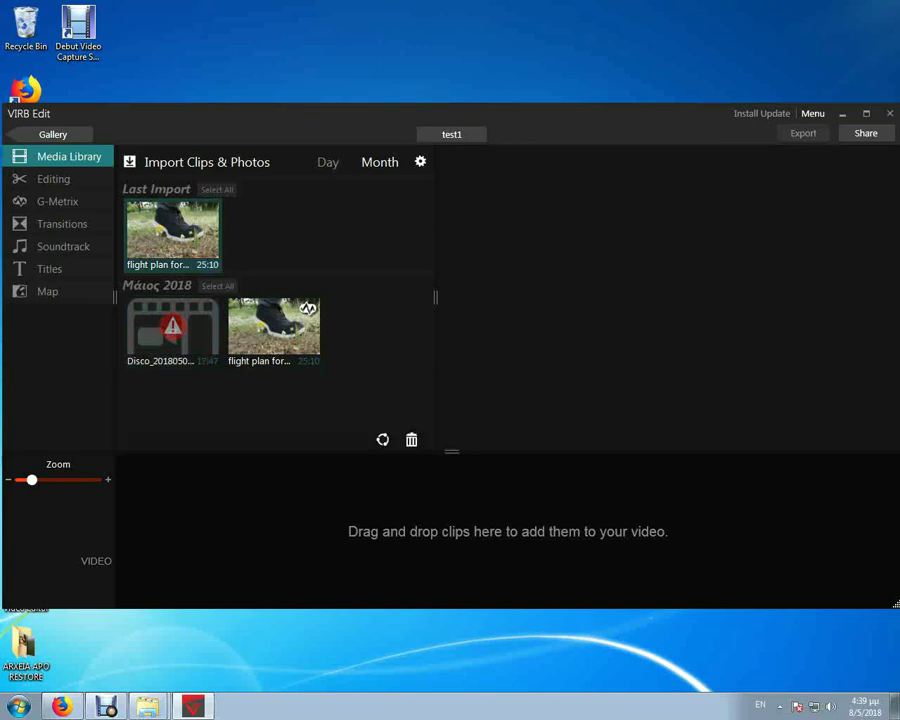
left_click_drag(172, 230, 240, 525)
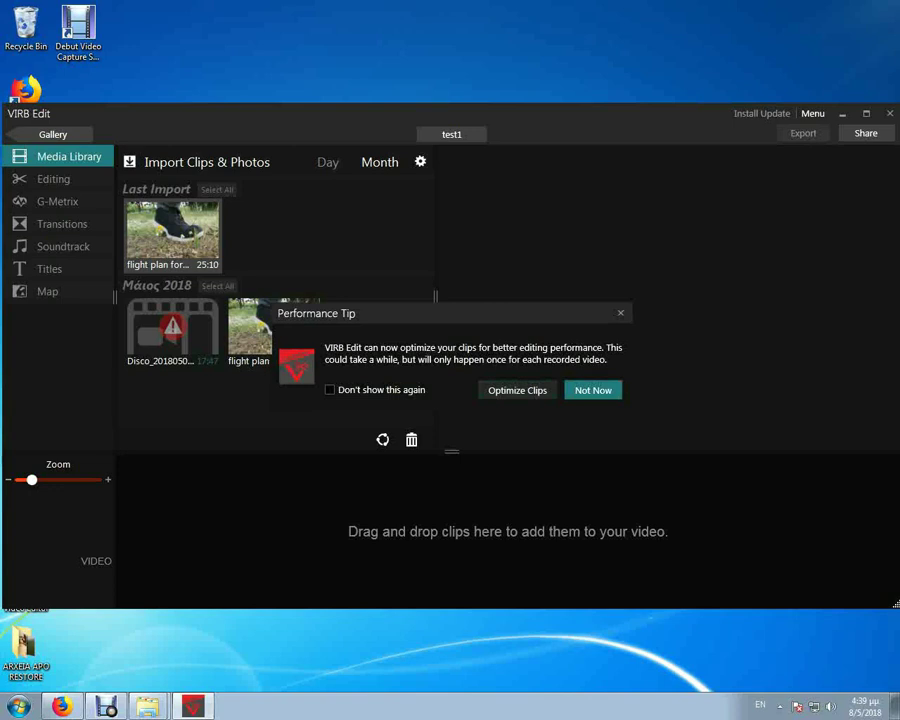
left_click(593, 390)
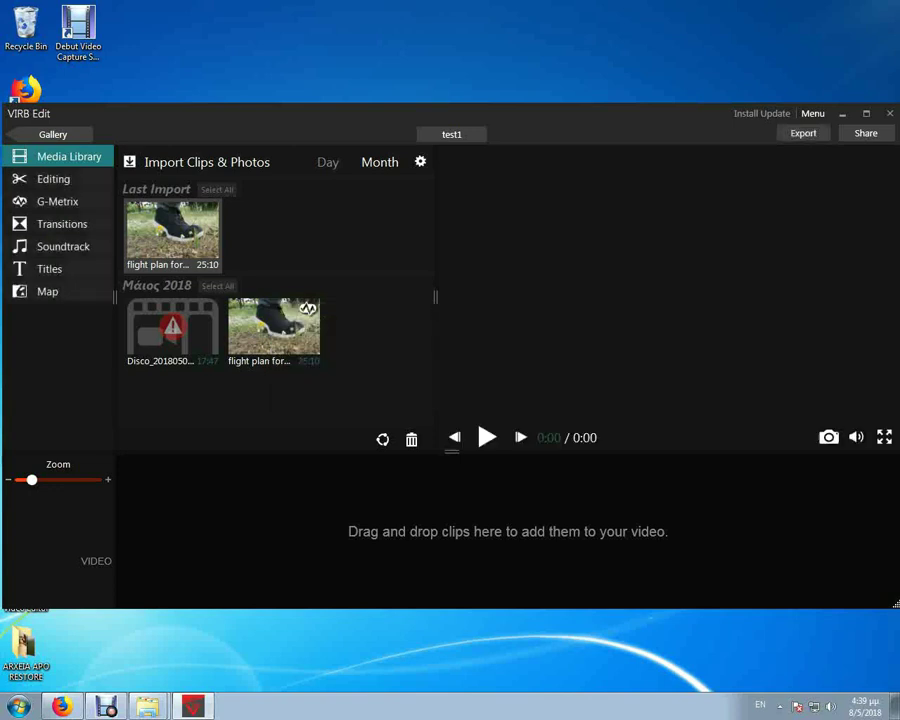
left_click(216, 485)
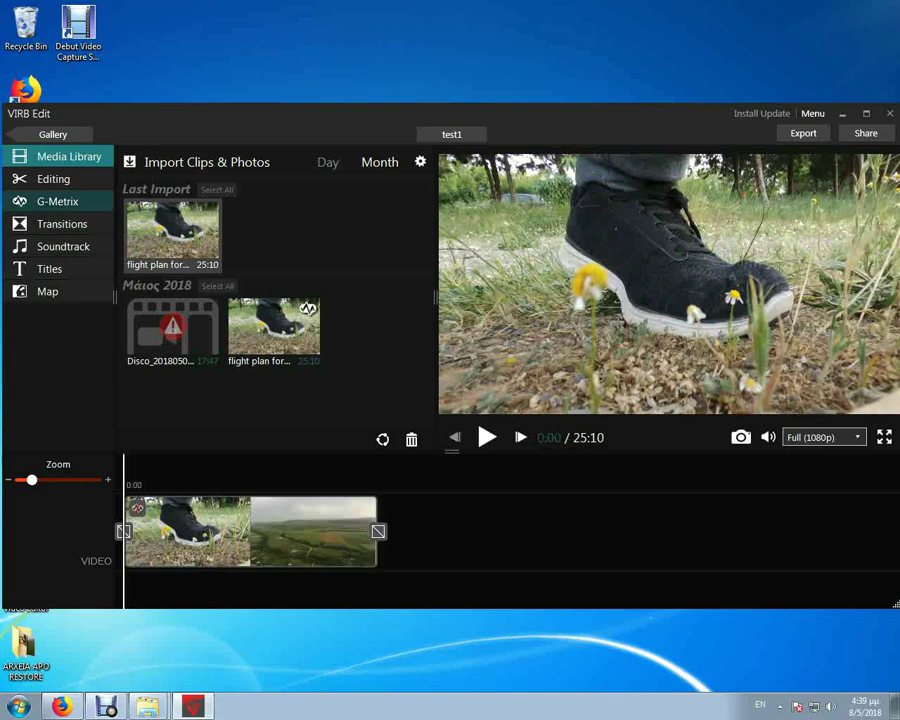
Import the G-Metrix log Disco_2018-05-03__19-05-25_Meters.fit from the desktop folder test1 for the timeline clip
left_click(57, 201)
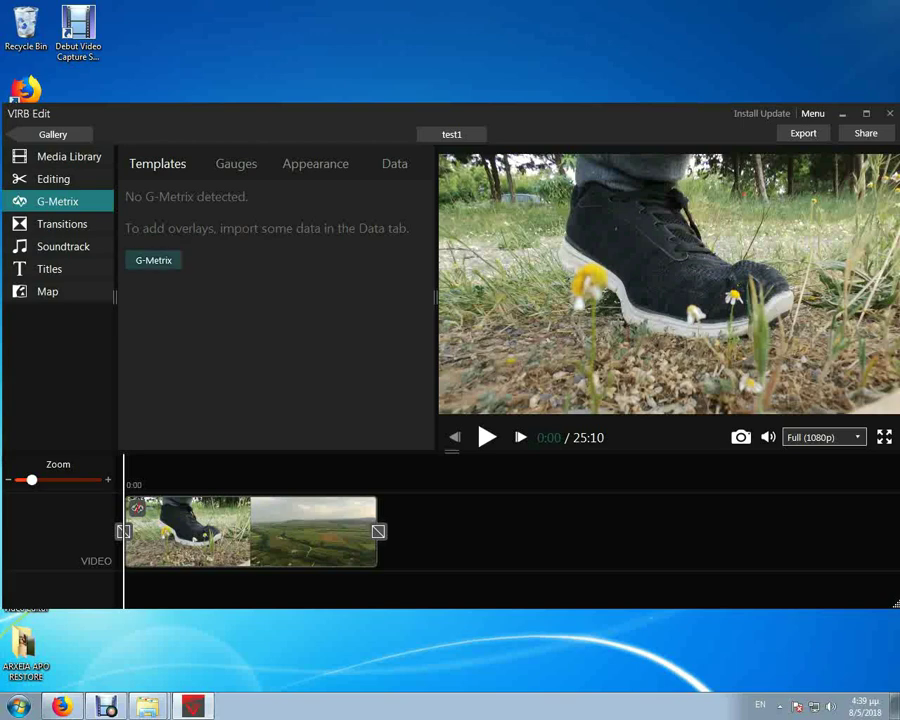
left_click(153, 260)
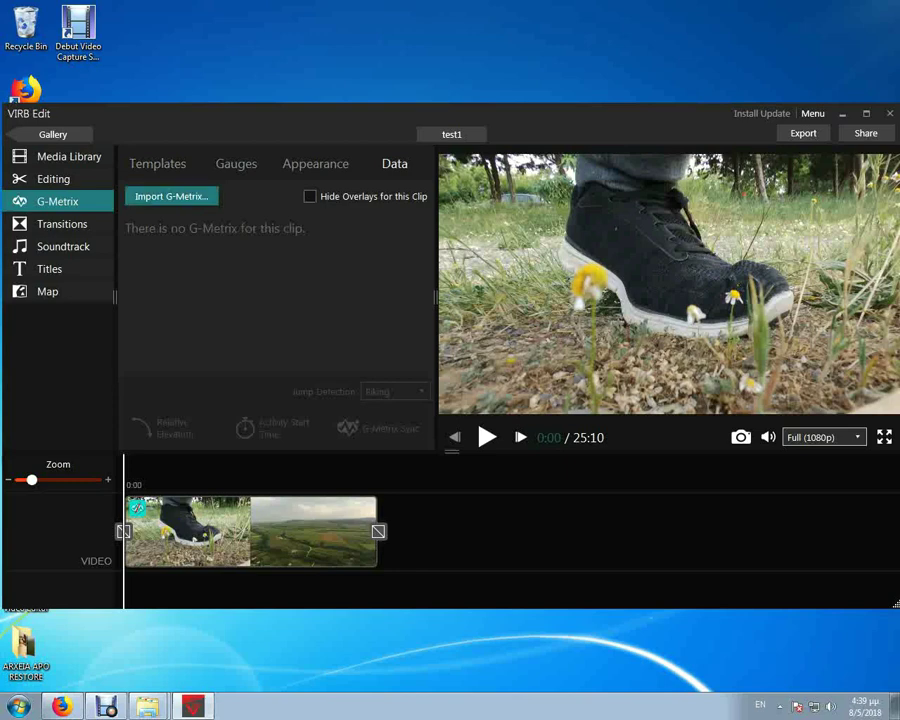
left_click(171, 196)
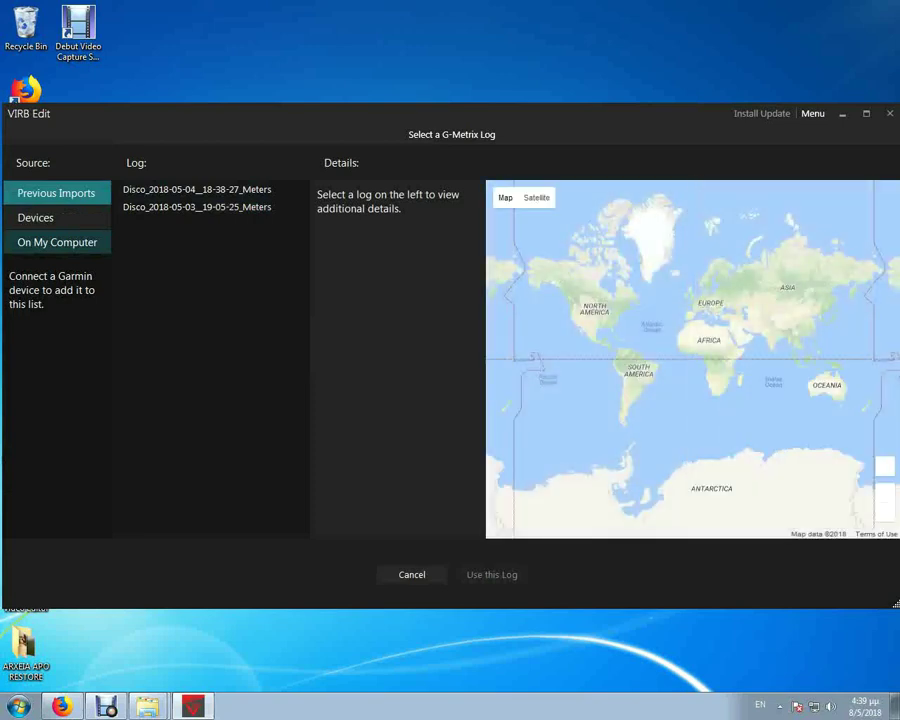
left_click(57, 242)
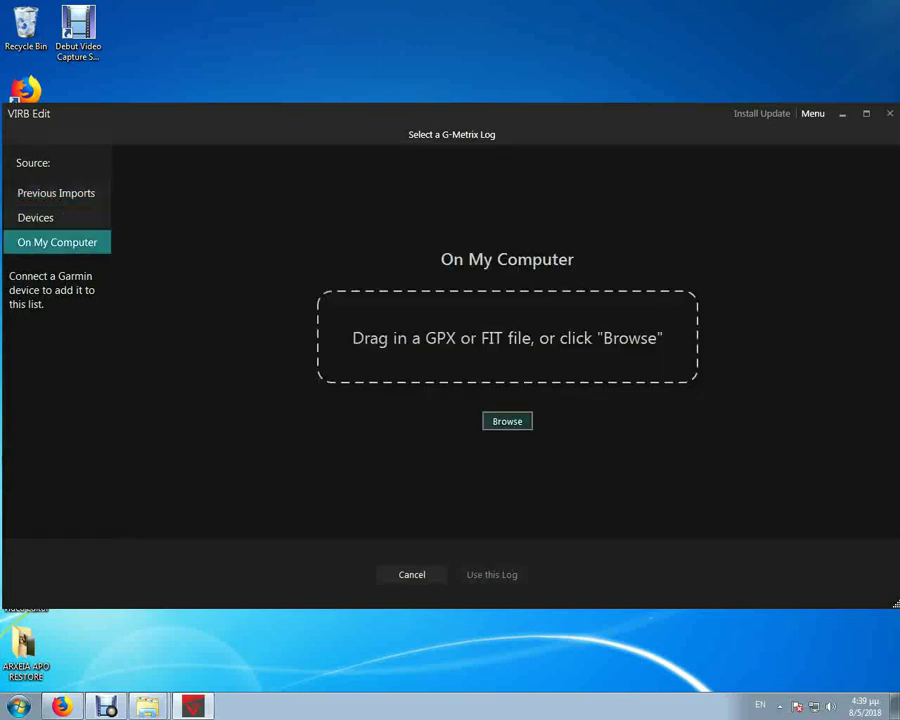
left_click(507, 421)
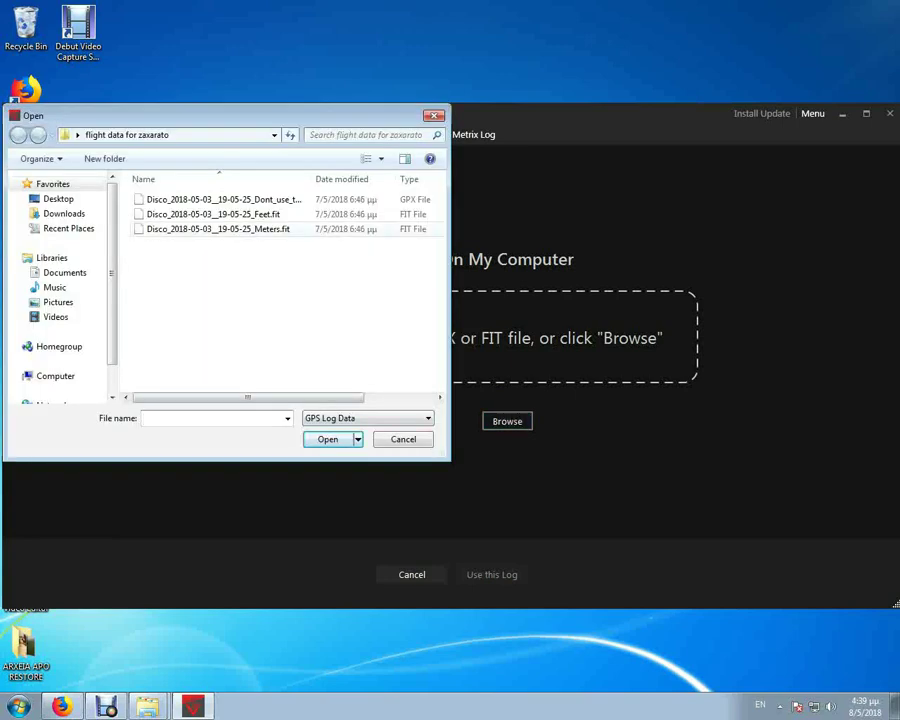
left_click(58, 198)
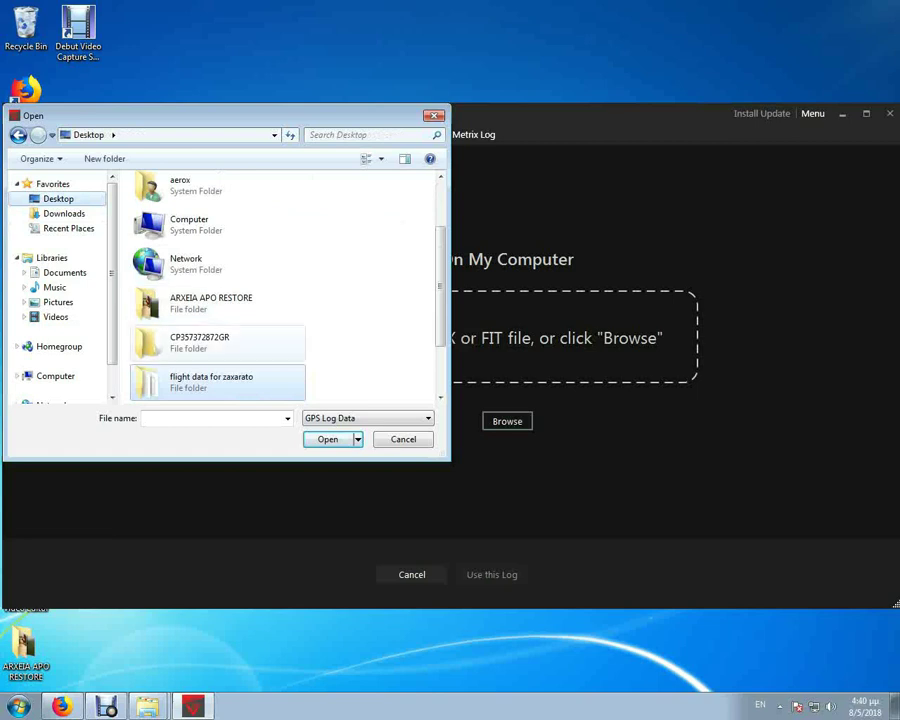
scroll(60, 280, "down", 1)
scroll(220, 360, "down", 2)
double_click(180, 384)
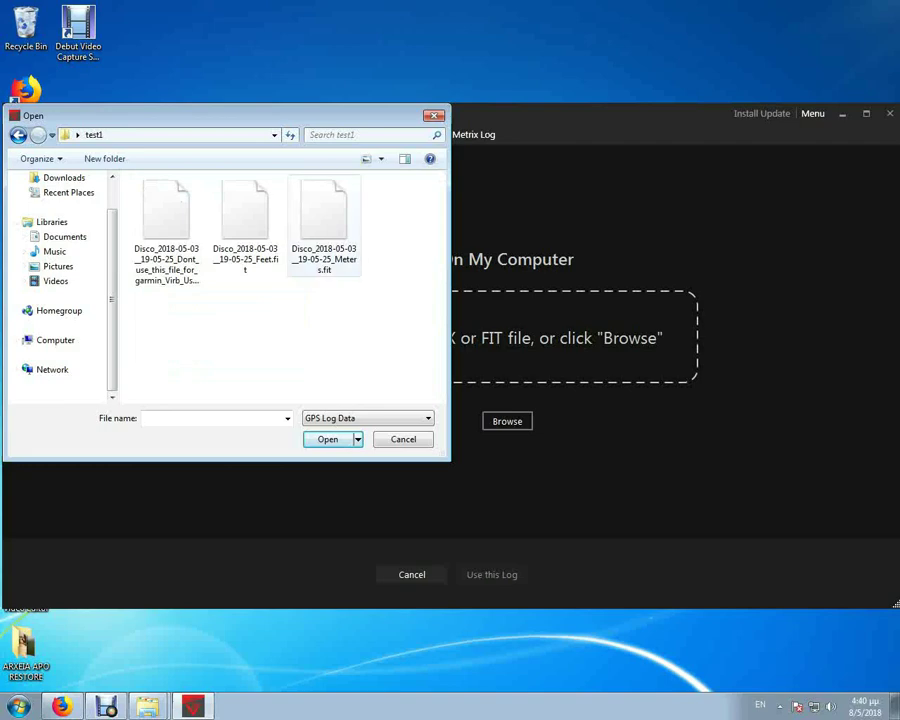
left_click(323, 222)
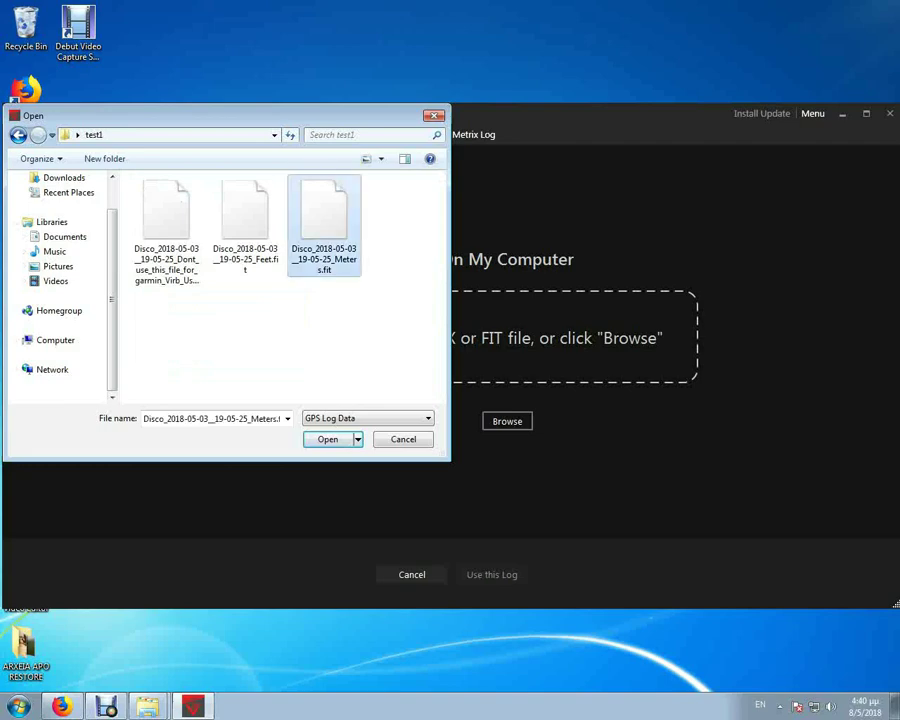
double_click(323, 222)
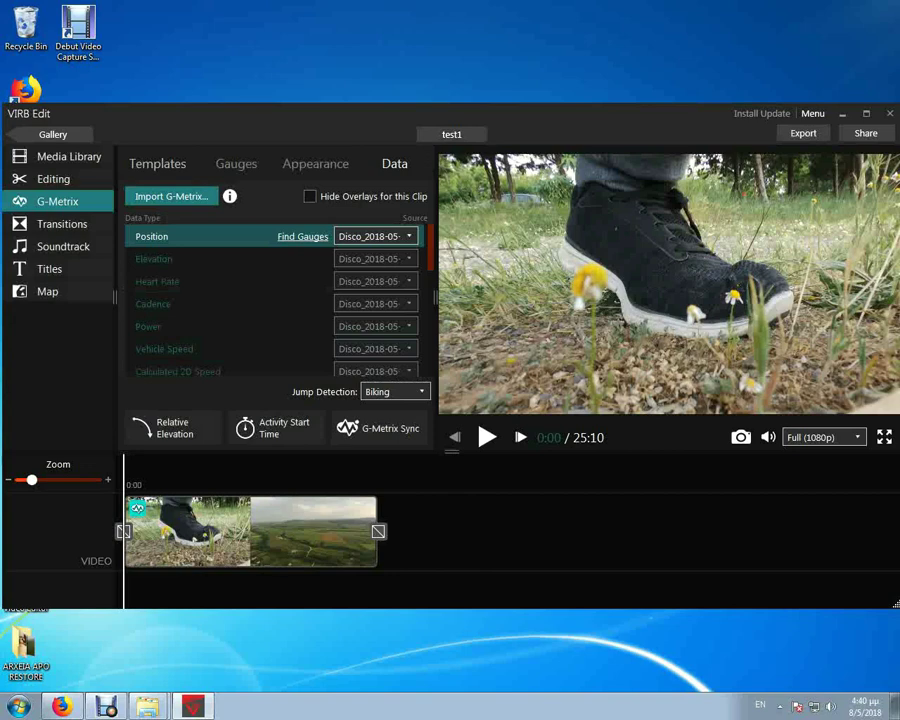
Show the G-Metrix overlay templates and go to the Bebop meter templates at the start of the list
left_click(157, 163)
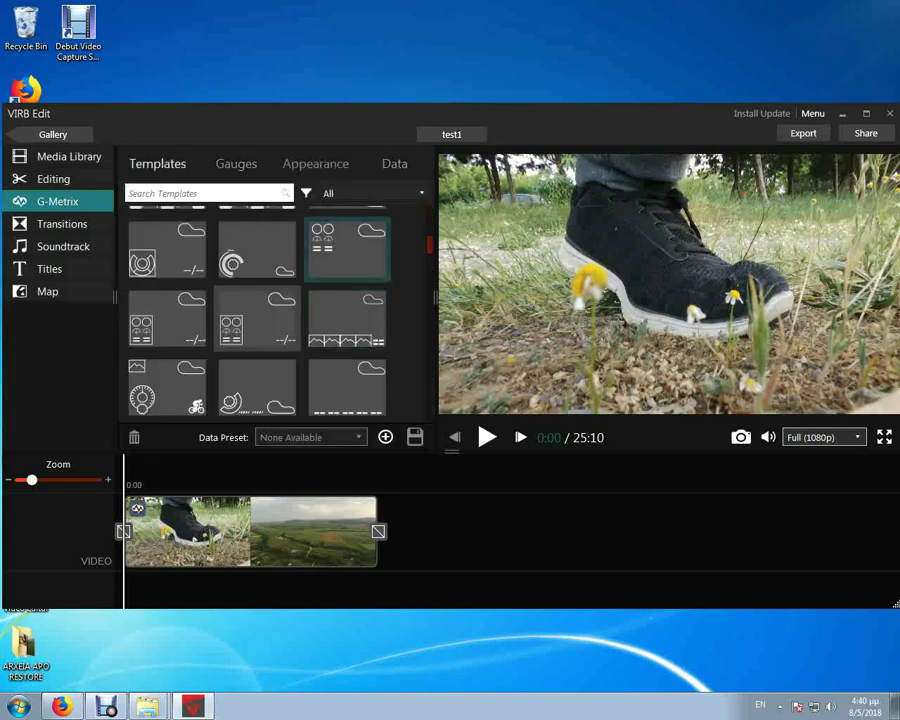
scroll(257, 315, "up", 1)
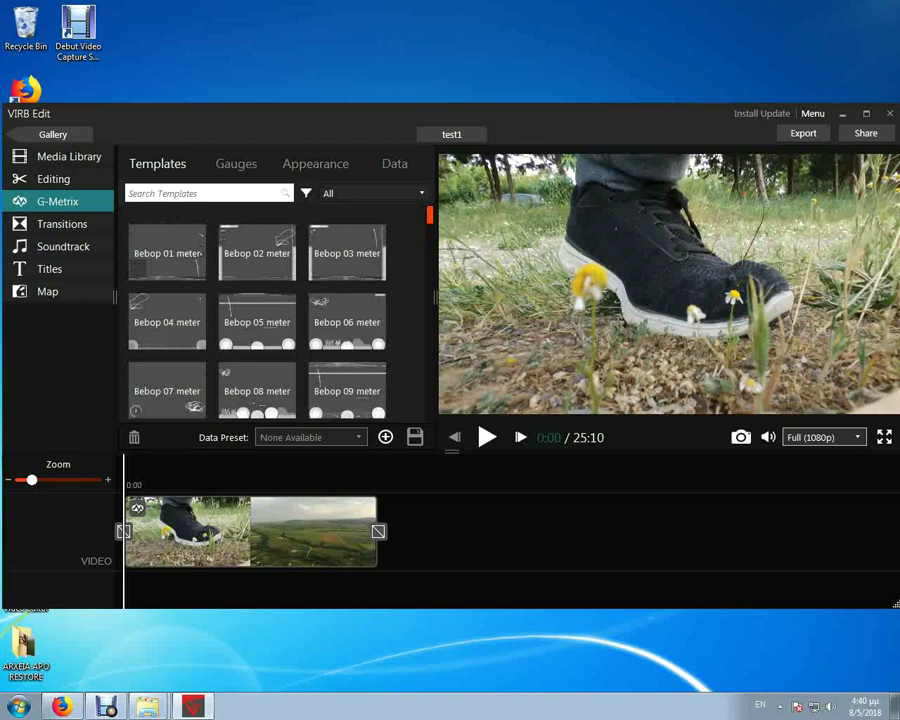